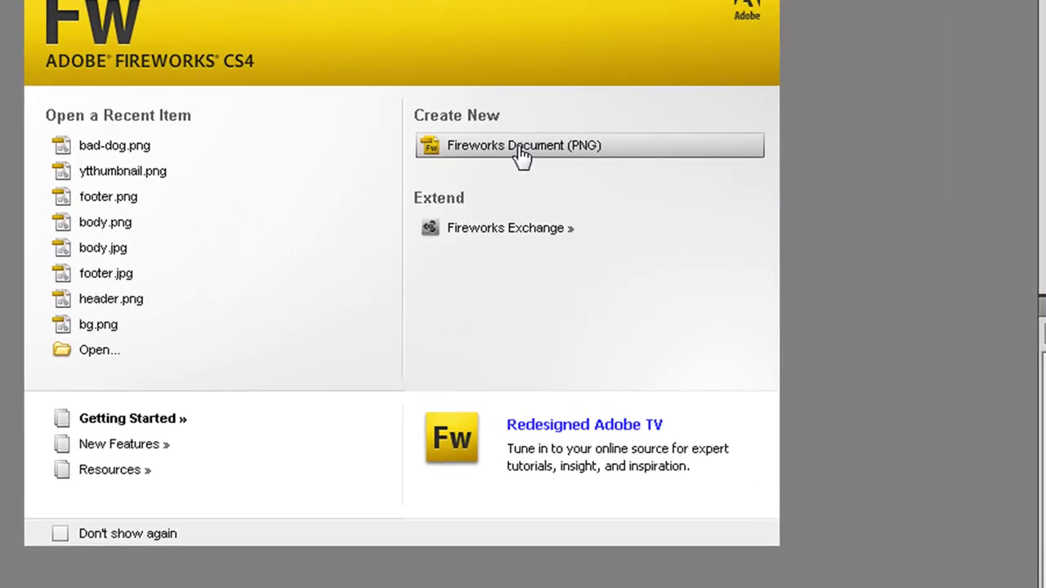
- Create a new 720×480 px Fireworks PNG document with a white canvas
{"action": "left_click", "coordinate": [521, 151]}
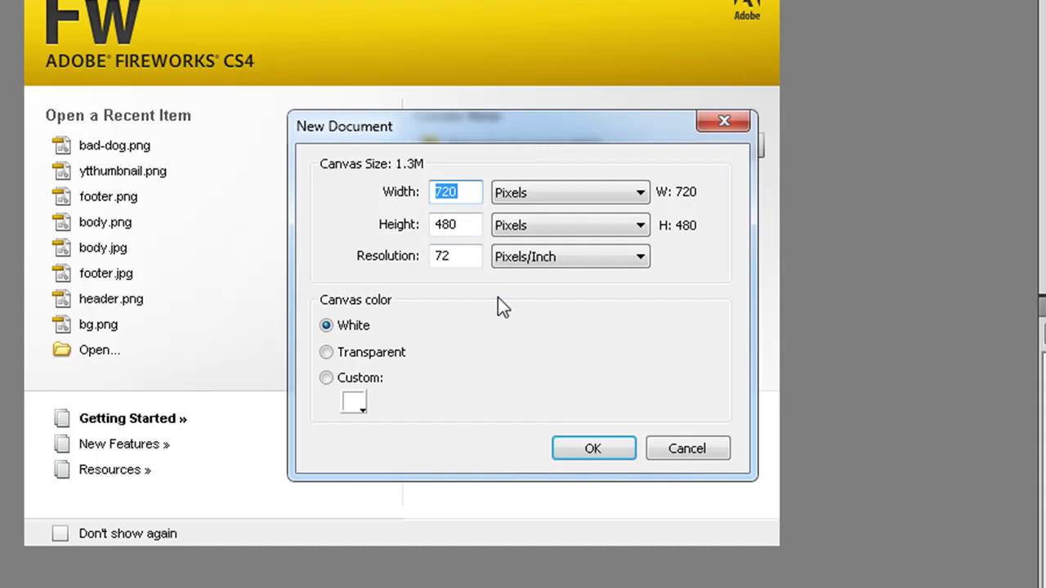
{"action": "left_click_drag", "start_coordinate": [467, 226], "coordinate": [418, 228]}
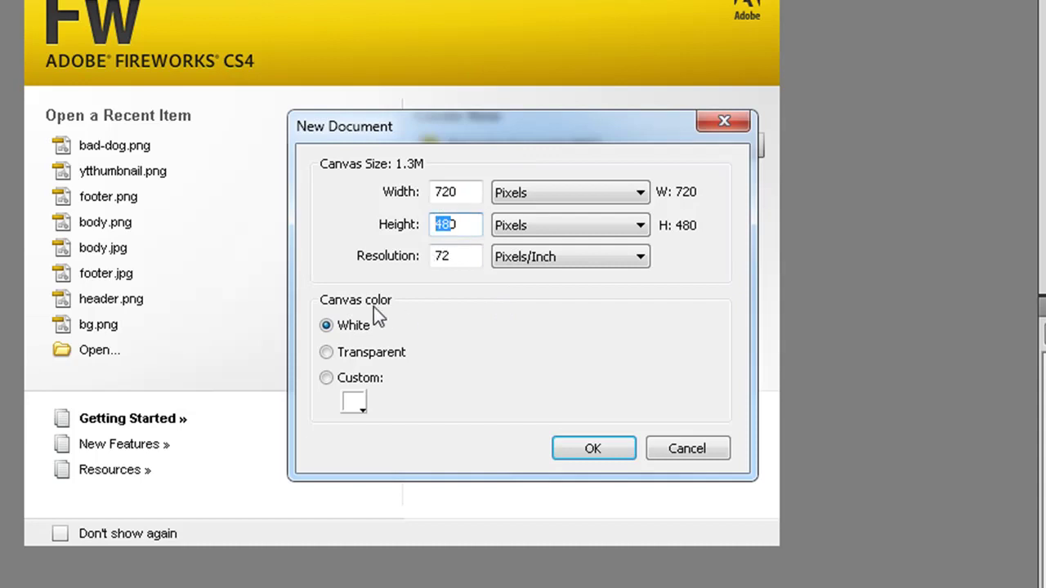
{"action": "left_click", "coordinate": [358, 324]}
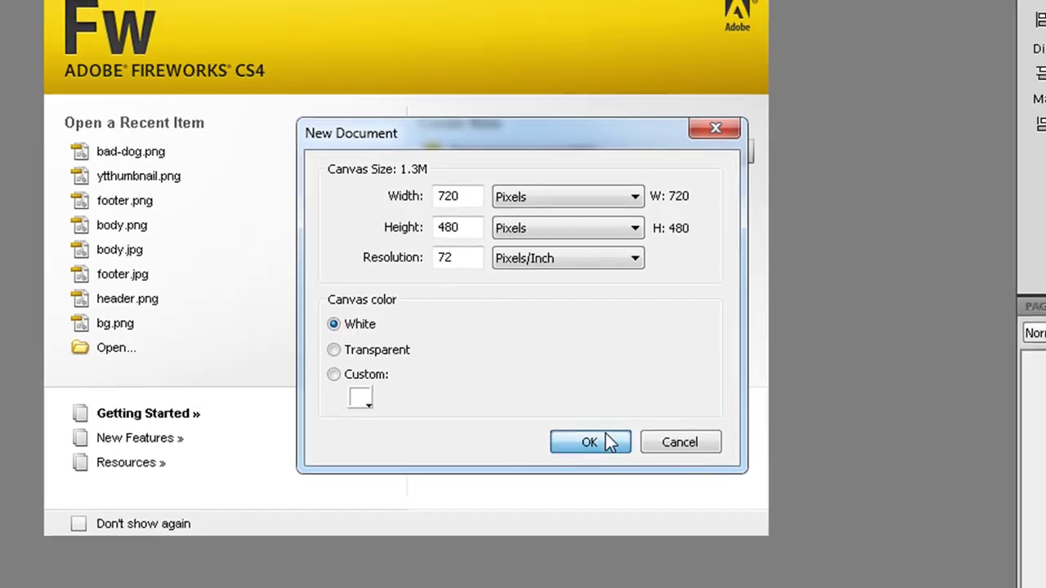
{"action": "left_click", "coordinate": [608, 442]}
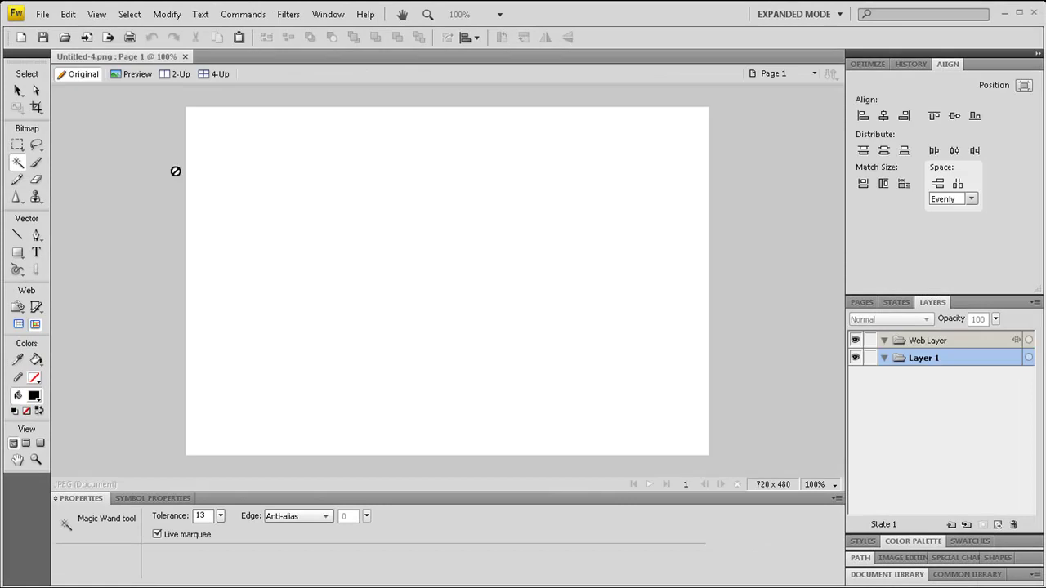
{"action": "left_click", "coordinate": [18, 91]}
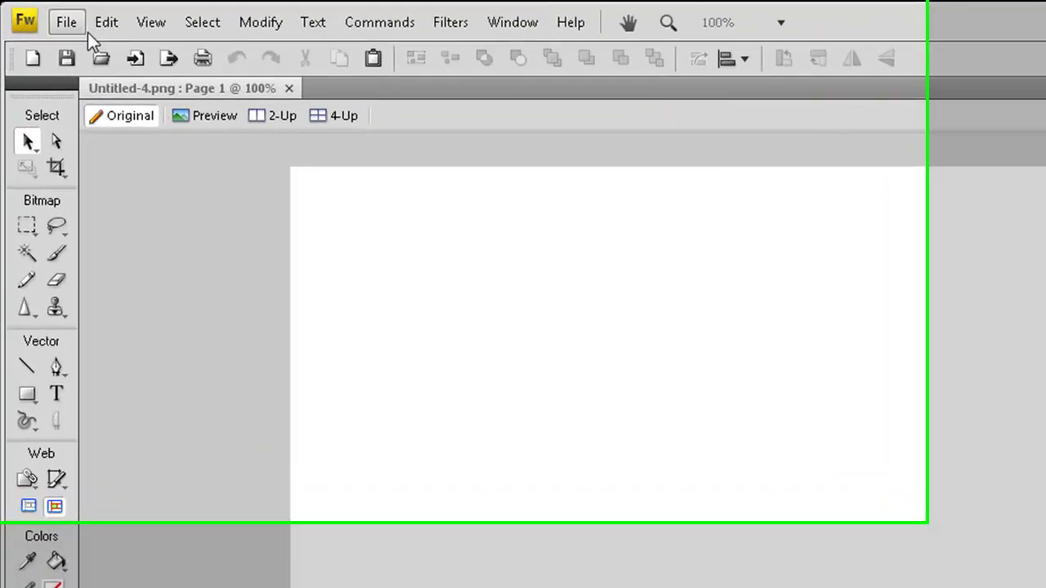
- Import bad-dog.png and drag the dog photo up-left to fill the canvas
{"action": "left_click", "coordinate": [42, 14]}
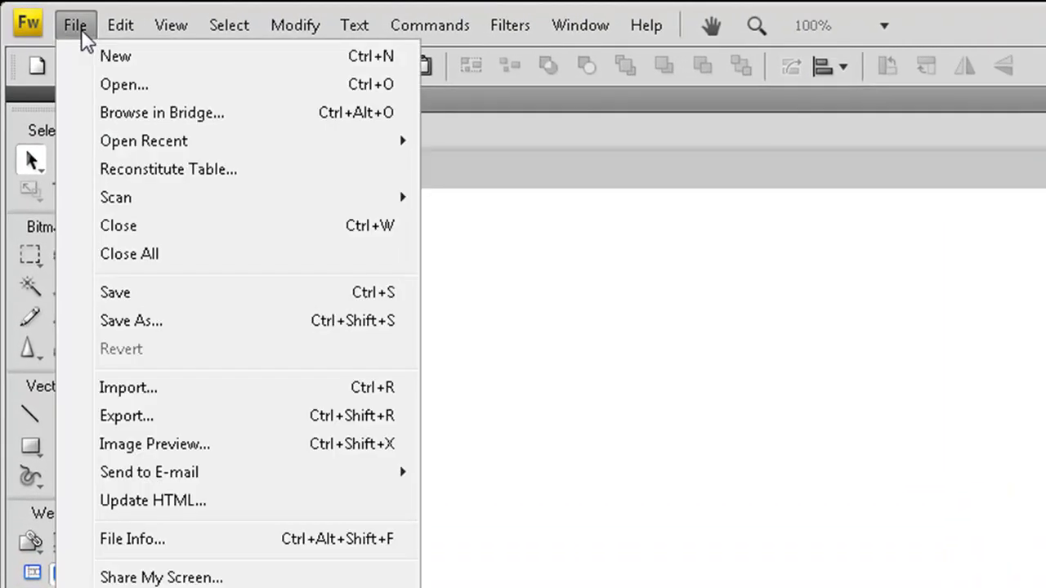
{"action": "left_click", "coordinate": [137, 382]}
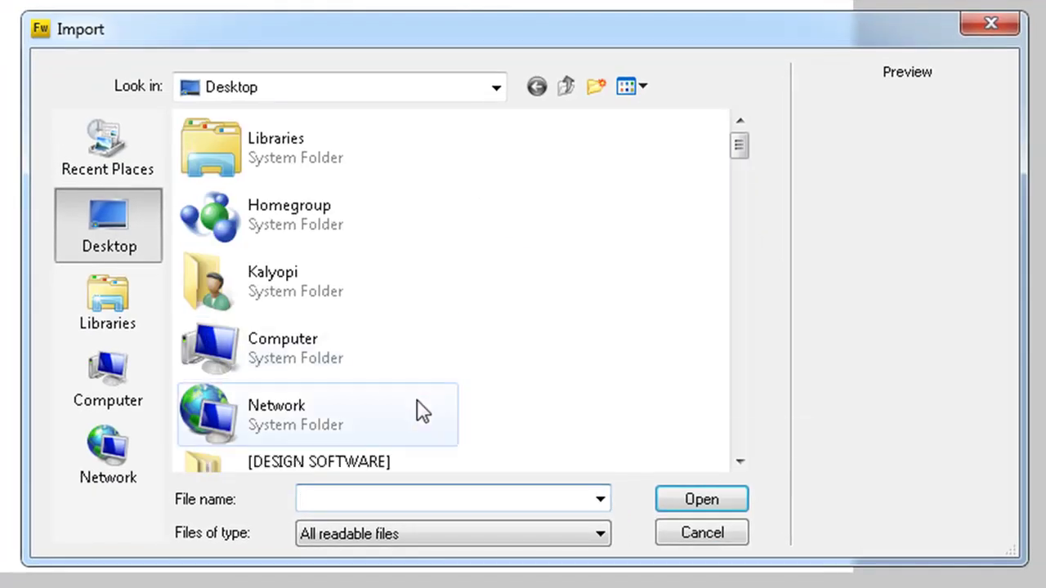
{"action": "type", "text": "bad"}
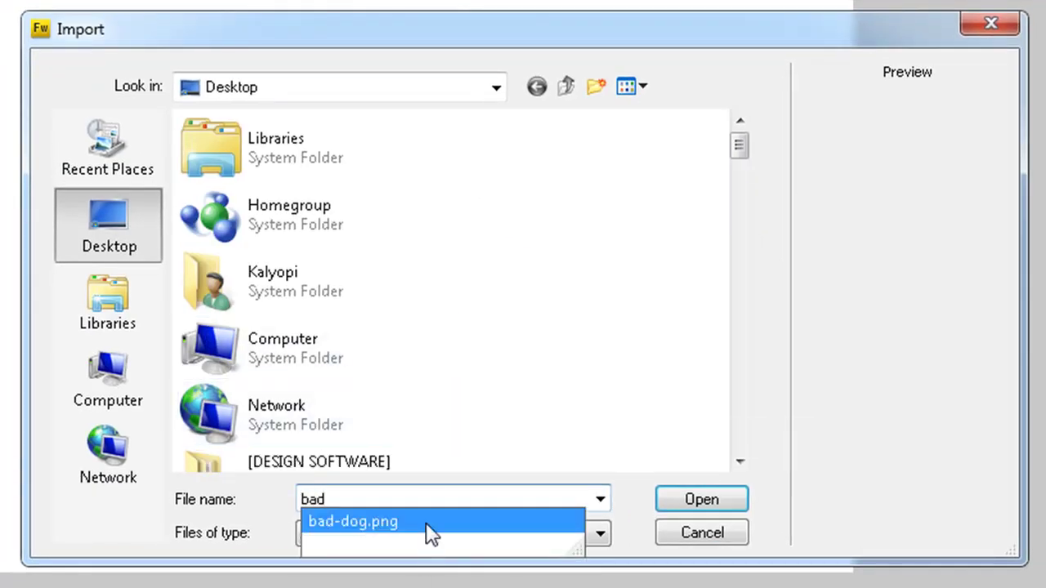
{"action": "left_click", "coordinate": [426, 521]}
{"action": "left_click", "coordinate": [686, 504]}
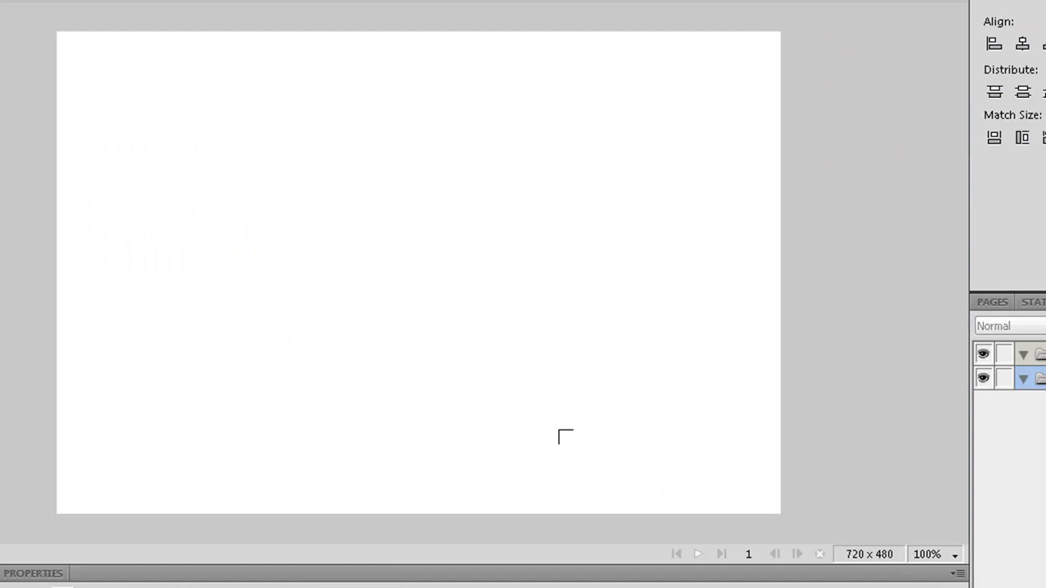
{"action": "left_click", "coordinate": [285, 163]}
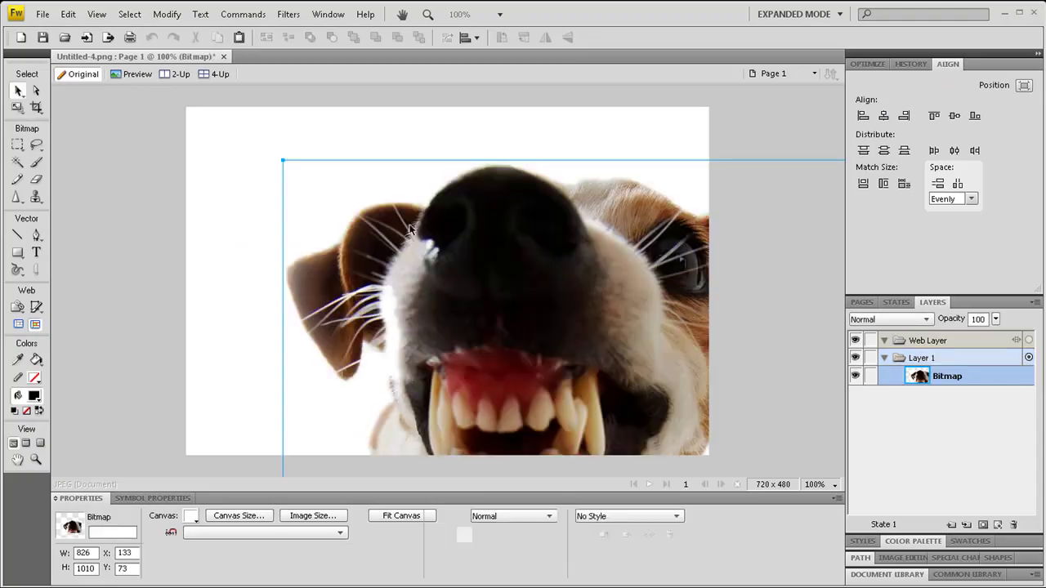
{"action": "mouse_move", "coordinate": [529, 361]}
{"action": "left_mouse_down"}
{"action": "mouse_move", "coordinate": [442, 272]}
{"action": "mouse_move", "coordinate": [589, 334]}
{"action": "mouse_move", "coordinate": [536, 316]}
{"action": "left_mouse_up"}
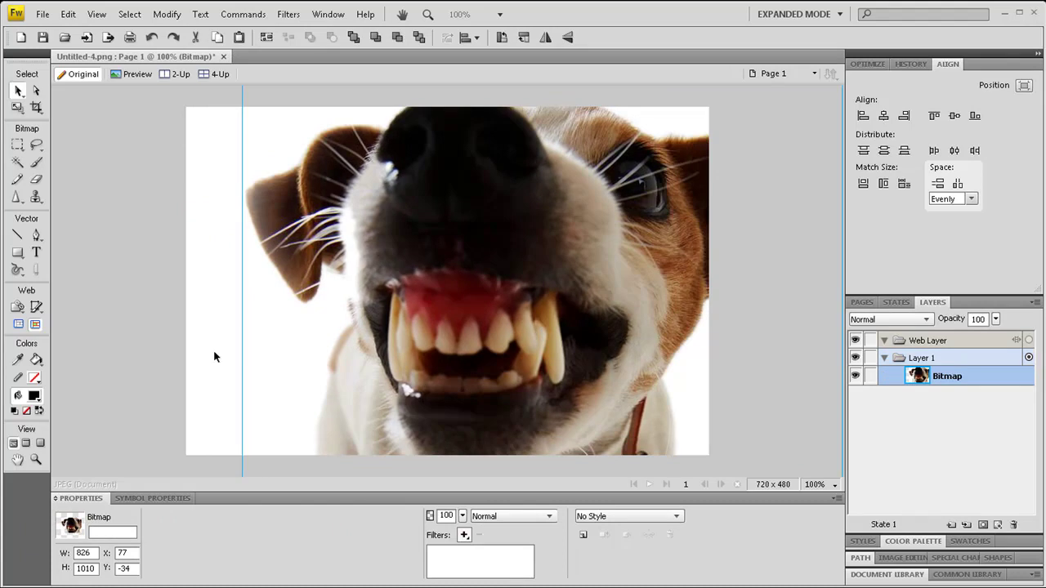
{"action": "left_click", "coordinate": [186, 308]}
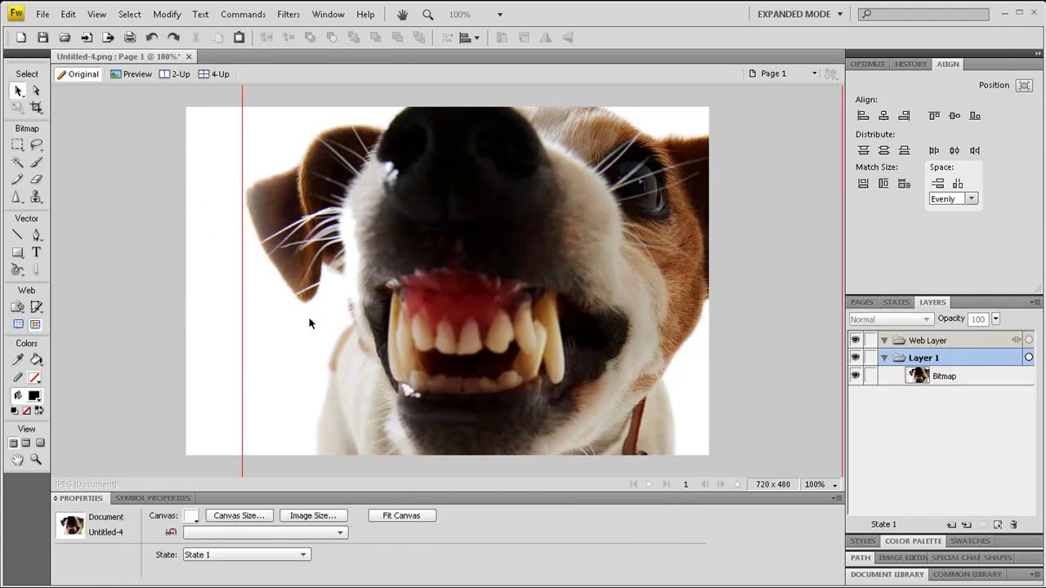
- Draw a canvas-sized black rectangle, move it below the dog Bitmap layer, and reselect the photo
{"action": "left_click", "coordinate": [18, 254]}
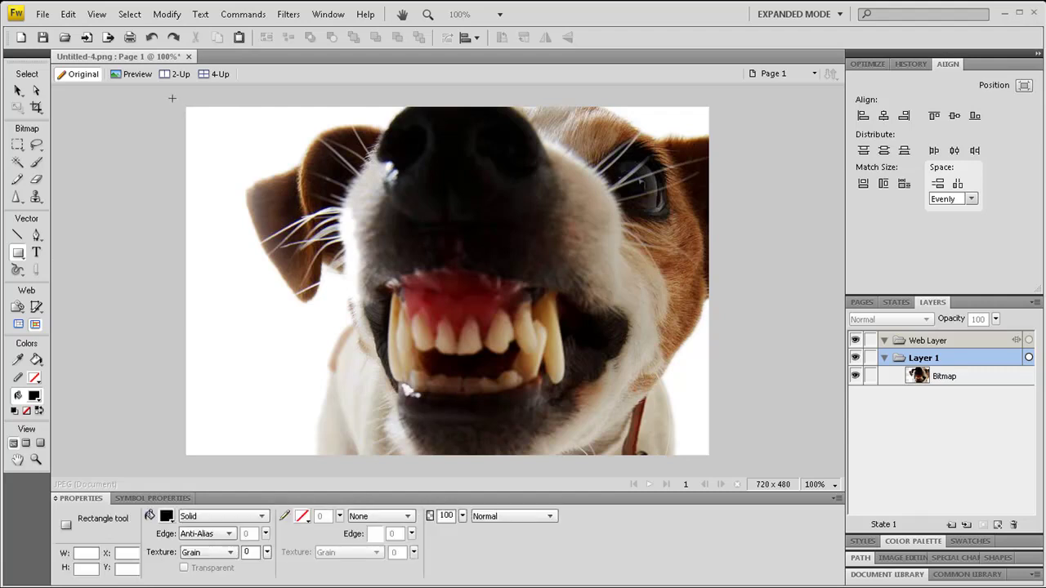
{"action": "left_click_drag", "start_coordinate": [172, 98], "coordinate": [742, 467]}
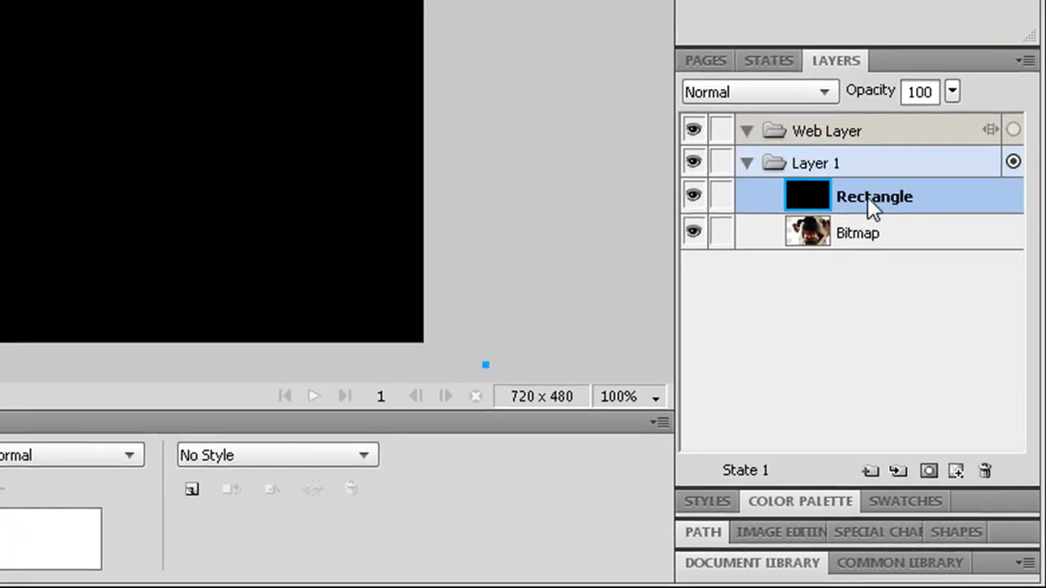
{"action": "left_click_drag", "start_coordinate": [866, 188], "coordinate": [858, 249]}
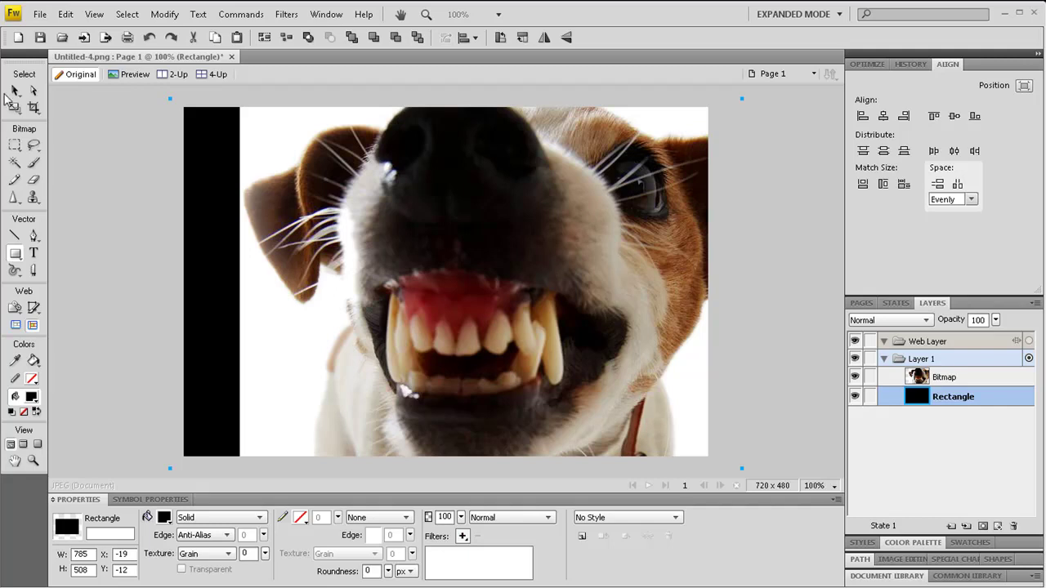
{"action": "left_click", "coordinate": [16, 91]}
{"action": "left_click", "coordinate": [278, 257]}
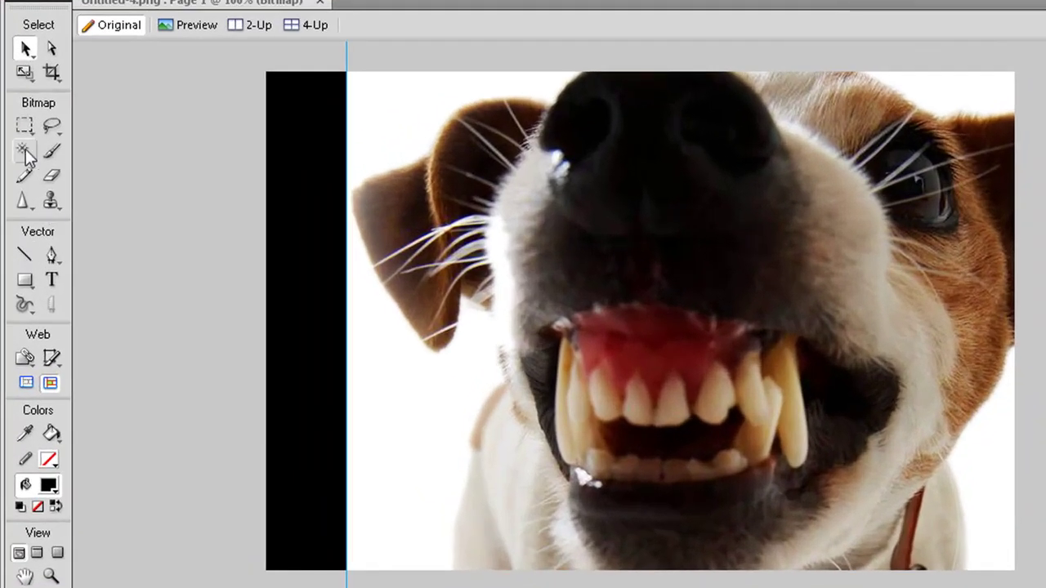
- Magic-wand select the white background around the dog, trying a Feather edge of 10
{"action": "left_click", "coordinate": [24, 152]}
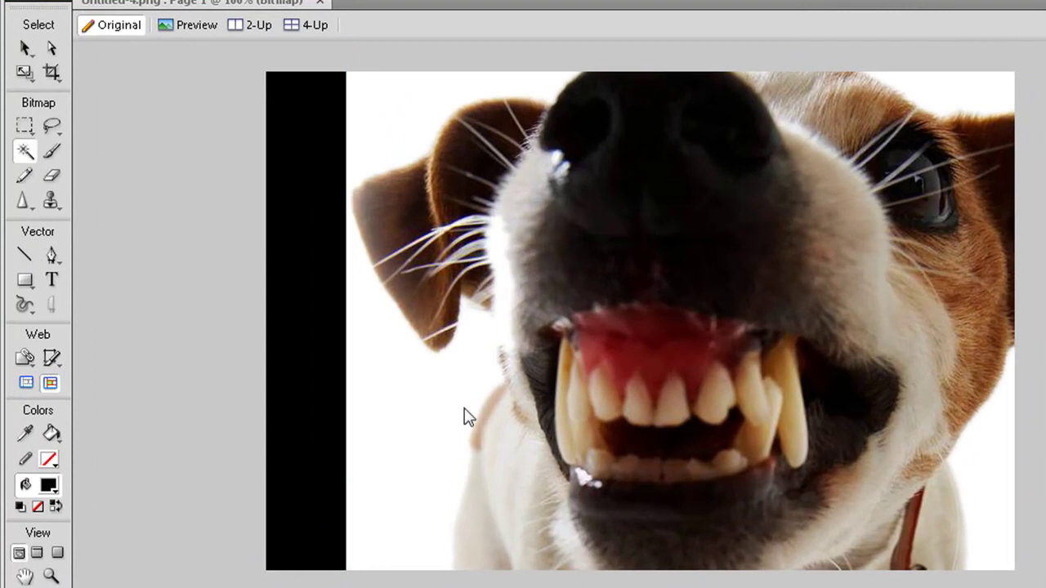
{"action": "left_click", "coordinate": [396, 480]}
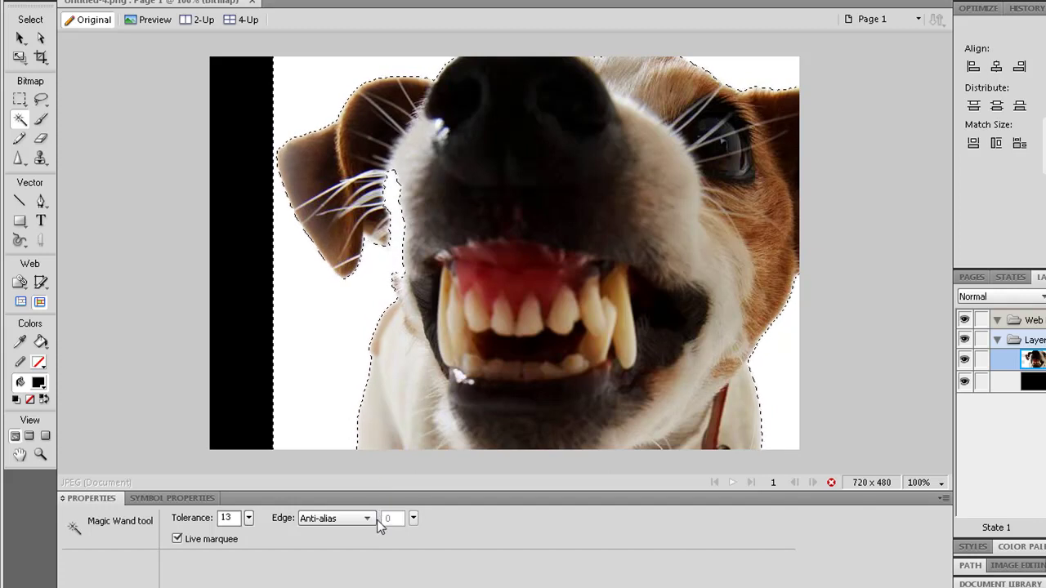
{"action": "left_click", "coordinate": [373, 520]}
{"action": "left_click", "coordinate": [338, 556]}
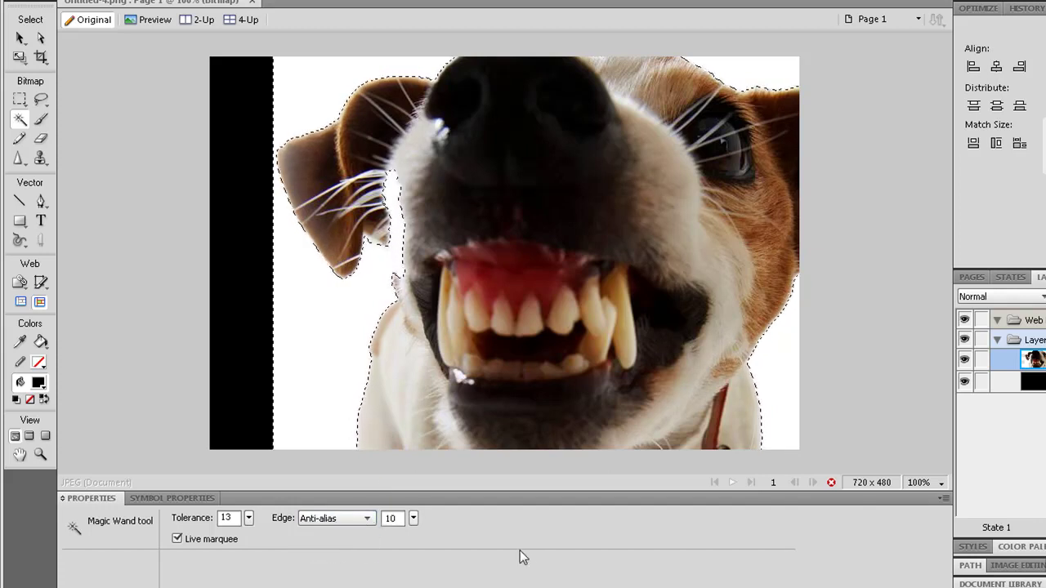
{"action": "left_click", "coordinate": [369, 519]}
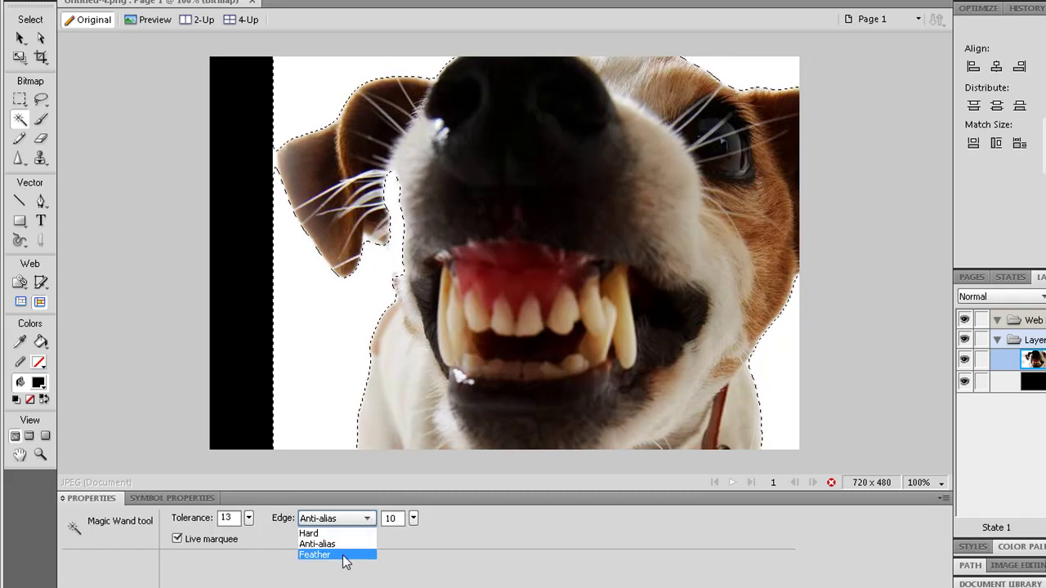
{"action": "left_click", "coordinate": [343, 556]}
{"action": "double_click", "coordinate": [391, 519]}
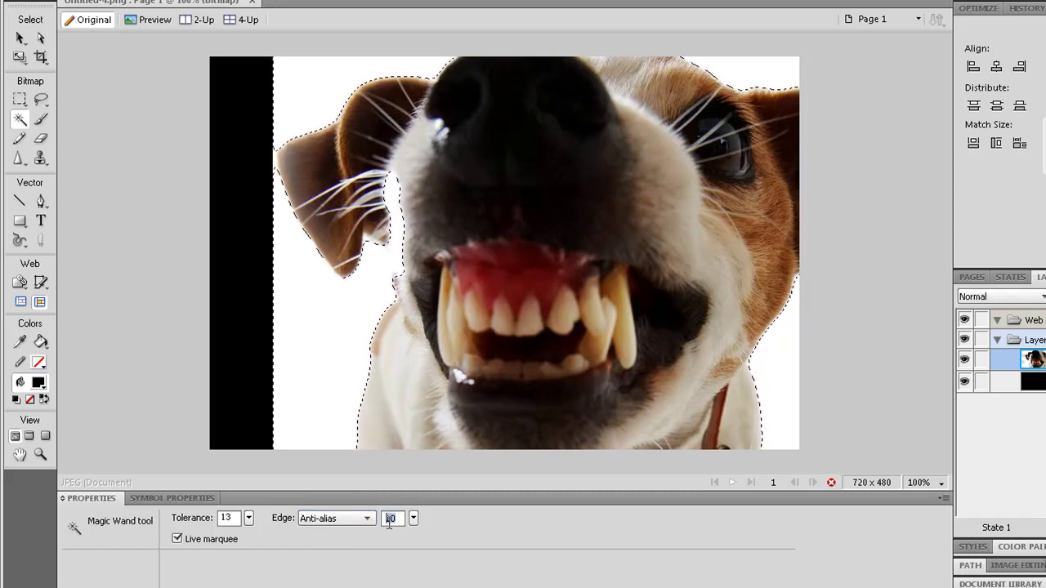
{"action": "left_click", "coordinate": [330, 519]}
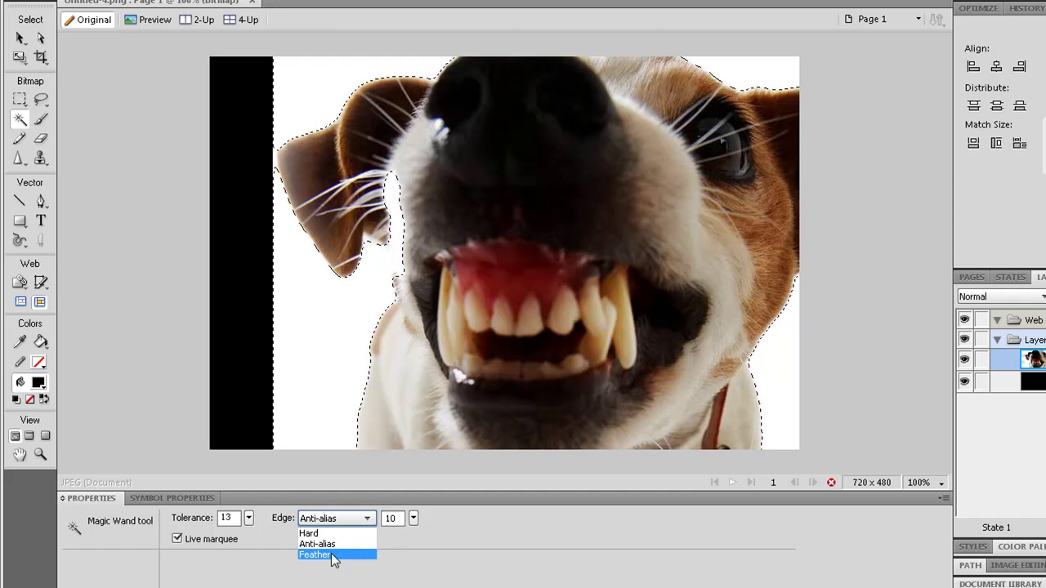
{"action": "left_click", "coordinate": [333, 555]}
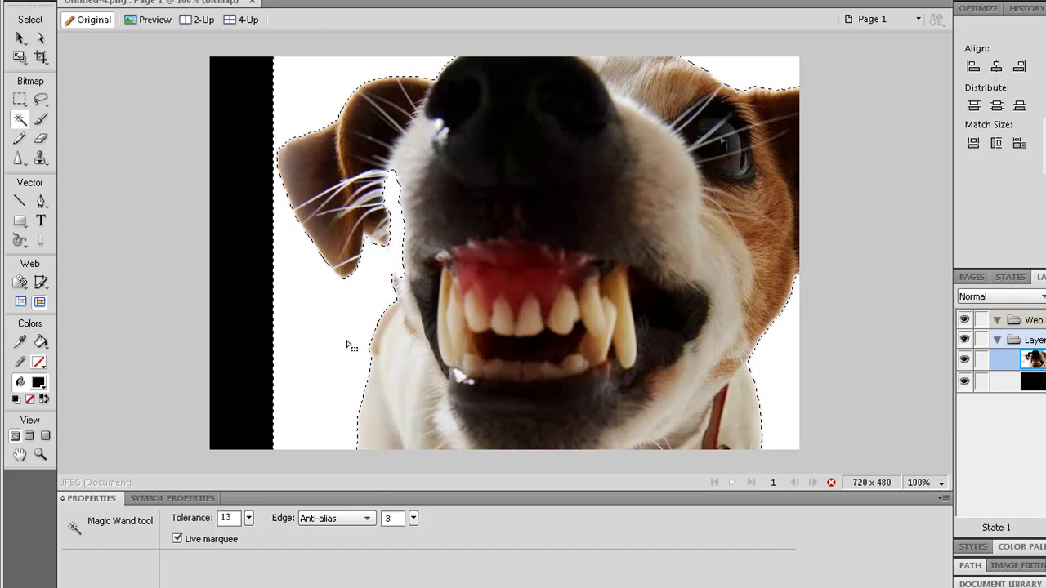
- Reselect the white background around the dog and delete it
{"action": "key", "text": "ctrl+d"}
{"action": "left_click", "coordinate": [361, 387]}
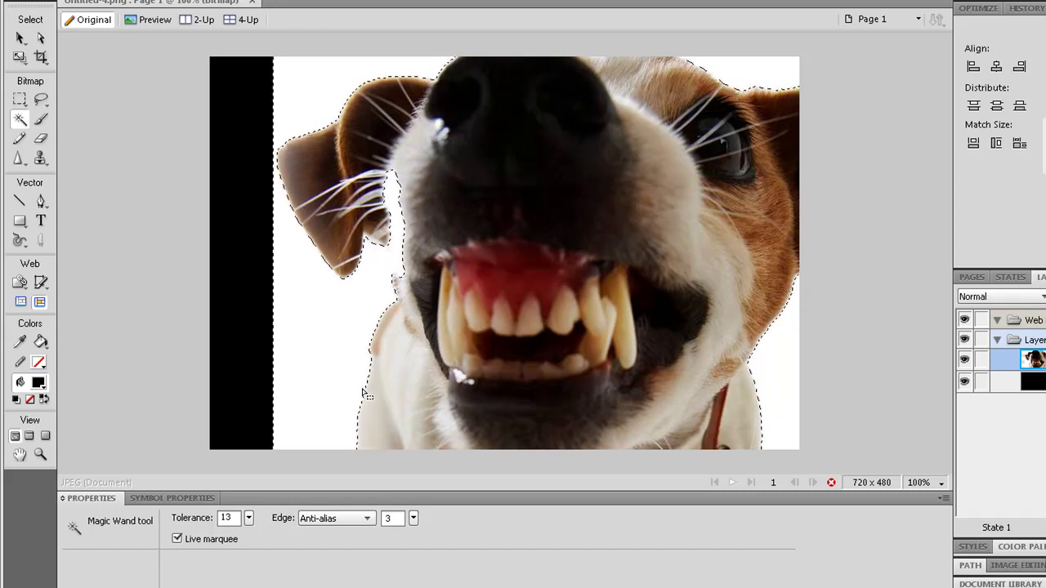
{"action": "key", "text": "Delete"}
- Erase the faint stray line left of the dog cut-out, then select the black background rectangle
{"action": "key", "text": "ctrl+d"}
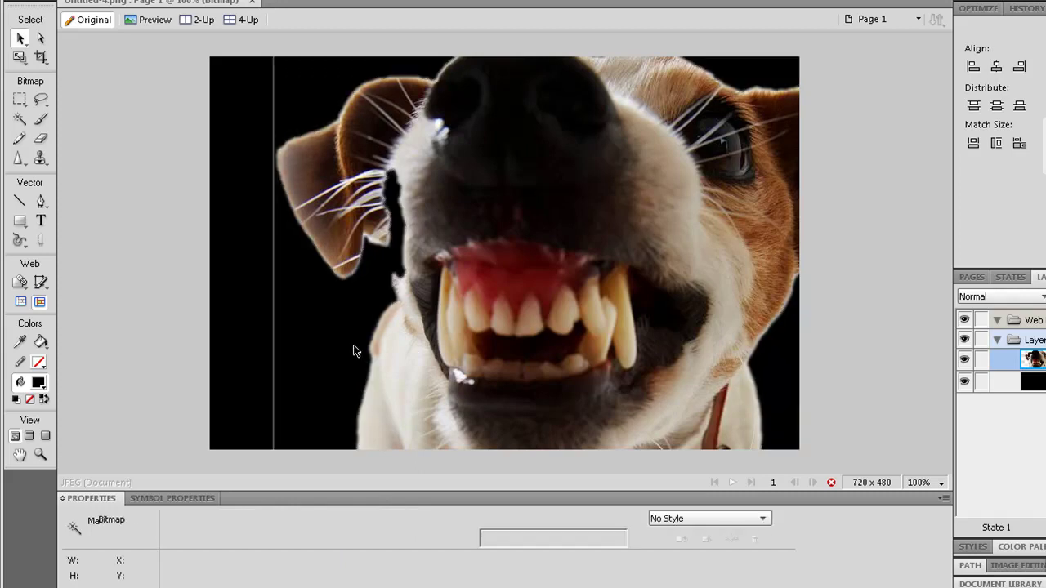
{"action": "key", "text": "ctrl+d"}
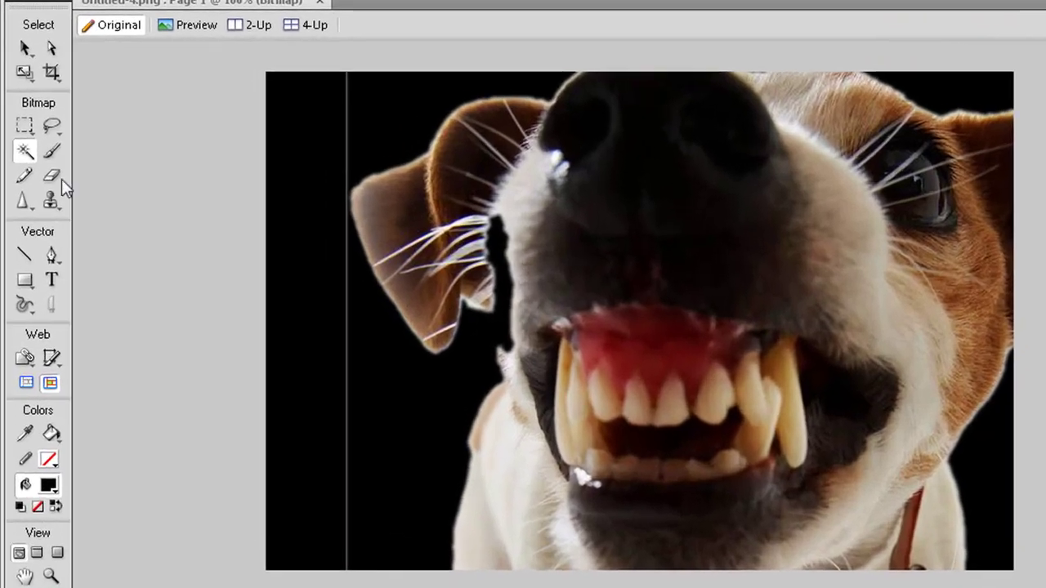
{"action": "left_click", "coordinate": [49, 176]}
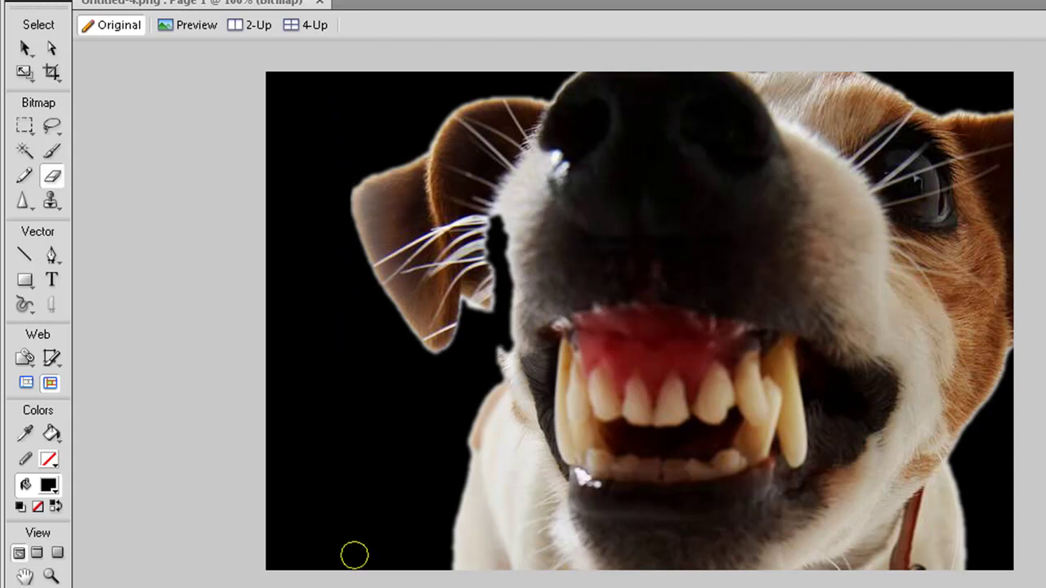
{"action": "key", "text": "v"}
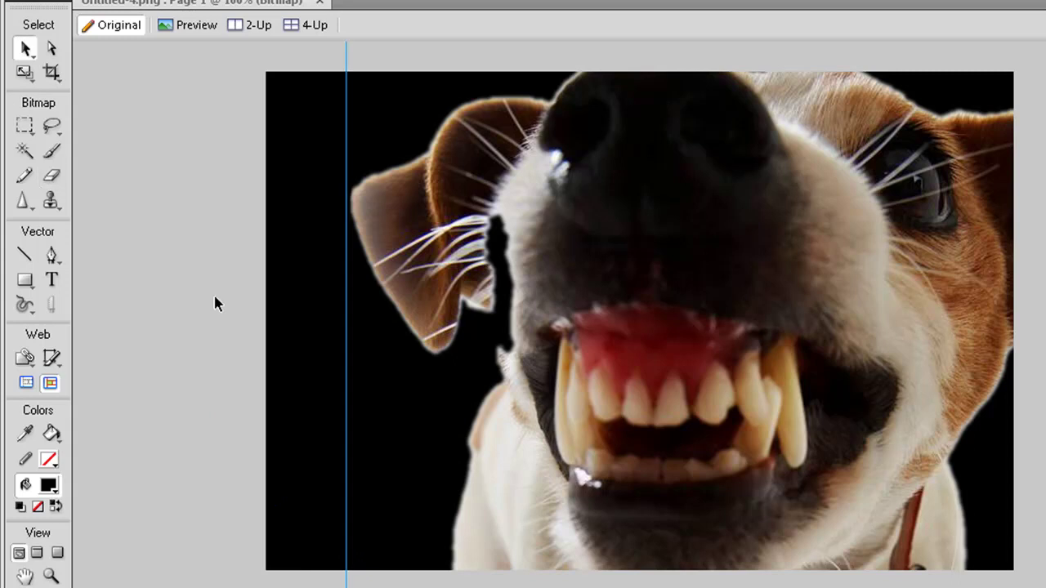
{"action": "left_click", "coordinate": [298, 386]}
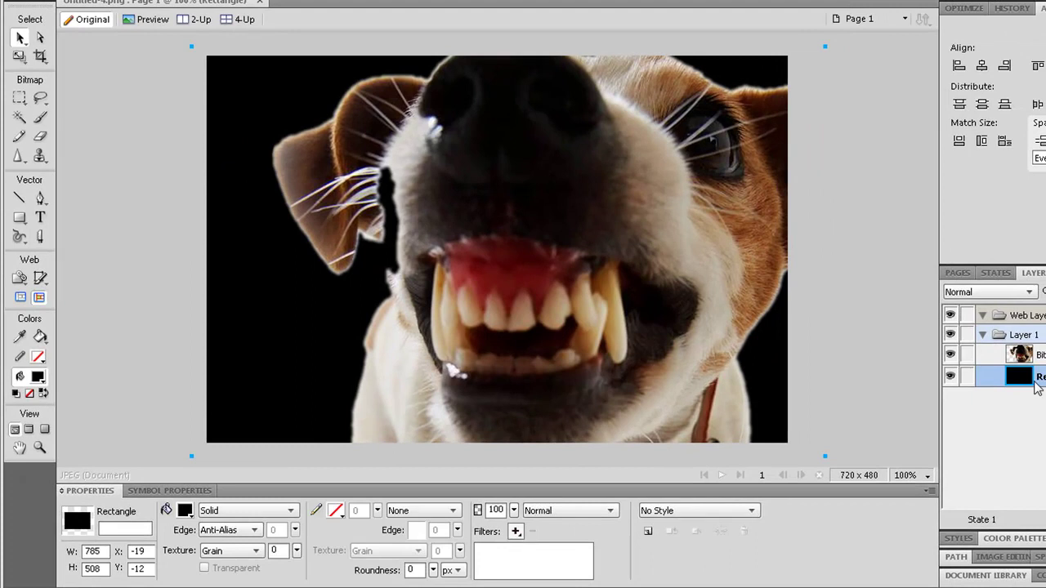
- Fill the background rectangle with a linear gradient from white to #00FF00 green
{"action": "left_click", "coordinate": [276, 512]}
{"action": "left_click", "coordinate": [288, 491]}
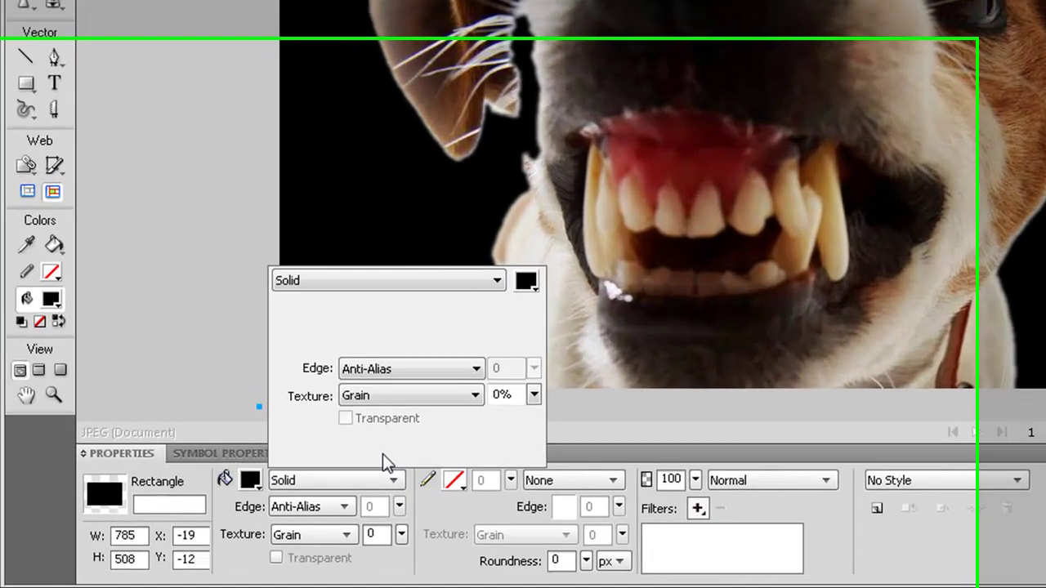
{"action": "left_click", "coordinate": [531, 258]}
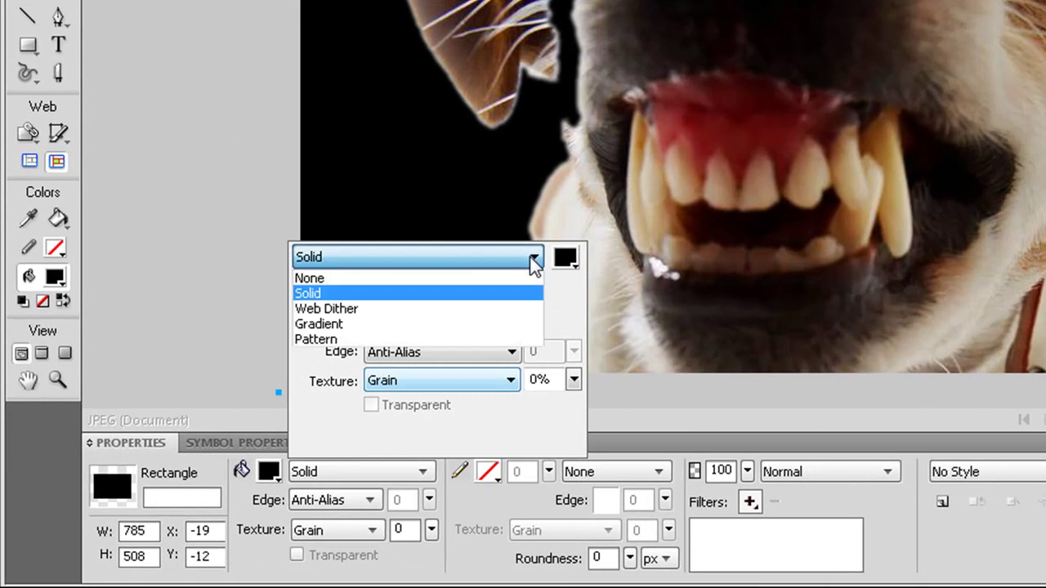
{"action": "left_click", "coordinate": [348, 323]}
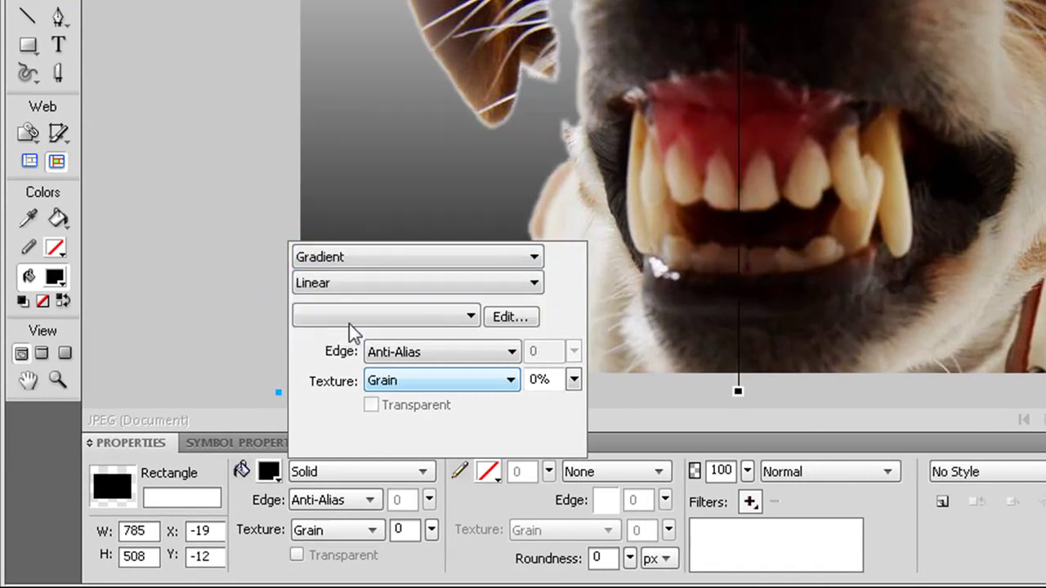
{"action": "left_click", "coordinate": [448, 282]}
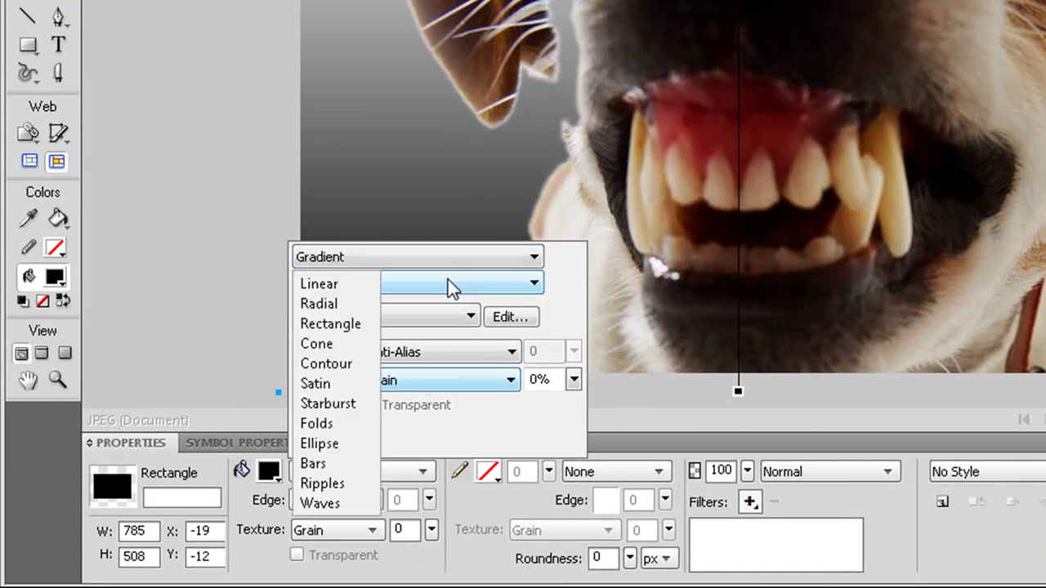
{"action": "left_click", "coordinate": [331, 284]}
{"action": "left_click", "coordinate": [535, 319]}
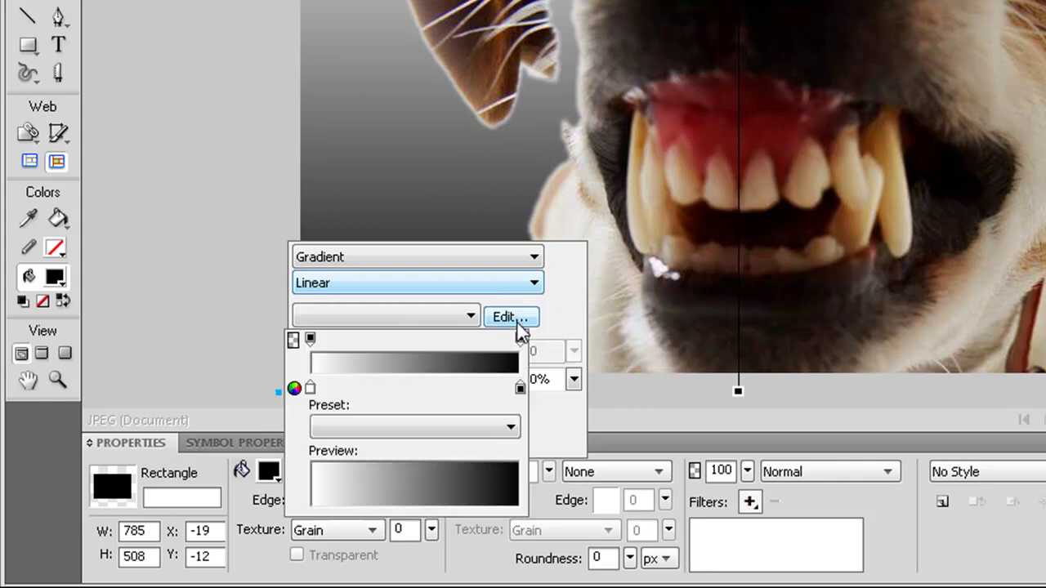
{"action": "left_click", "coordinate": [520, 389]}
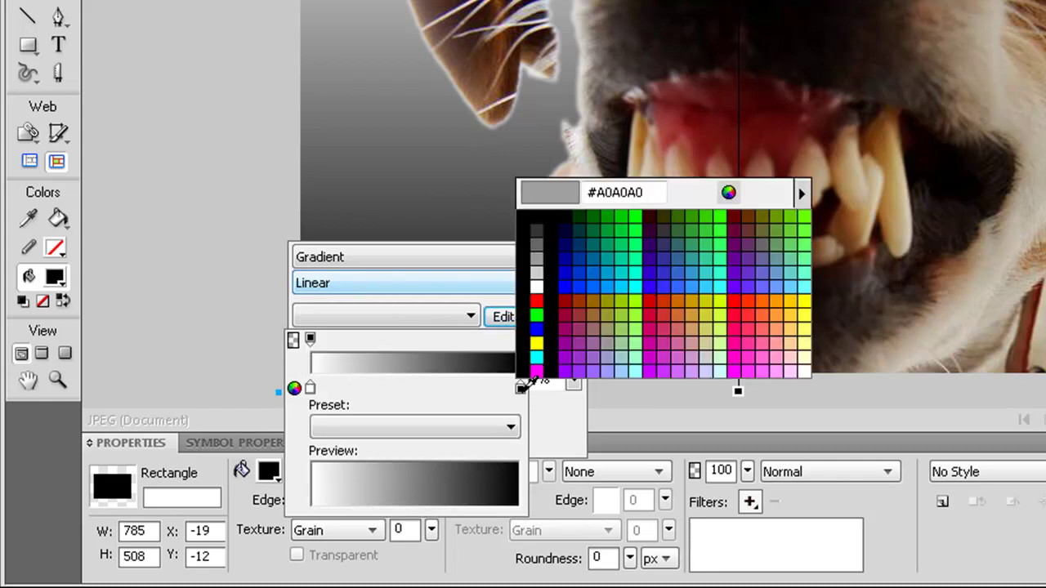
{"action": "left_click", "coordinate": [636, 211]}
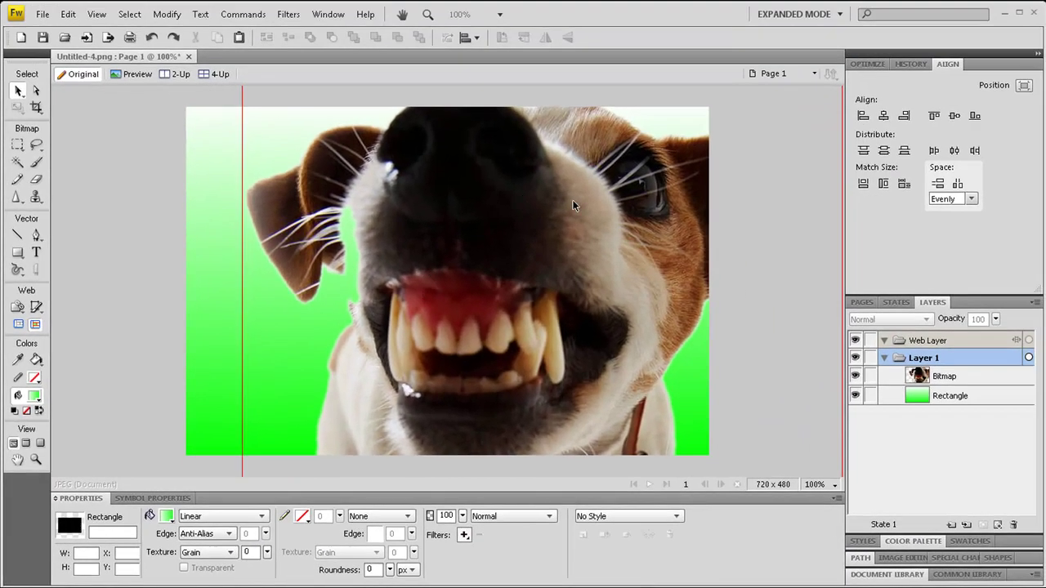
{"action": "key", "text": "ctrl+d"}
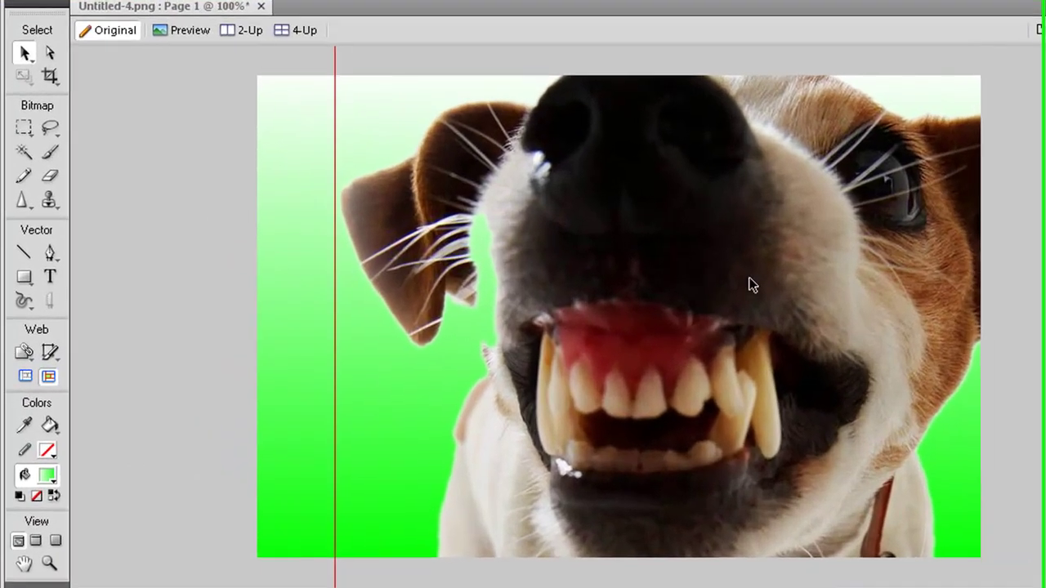
- Add a 'BAD DOG' text object beside the dog's ear
{"action": "left_click", "coordinate": [54, 277]}
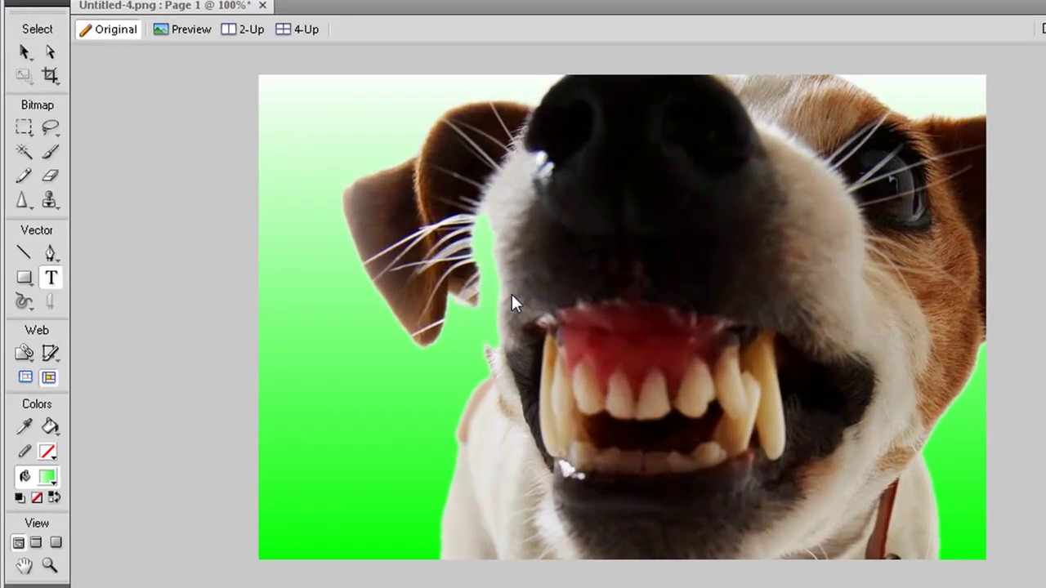
{"action": "left_click", "coordinate": [470, 314]}
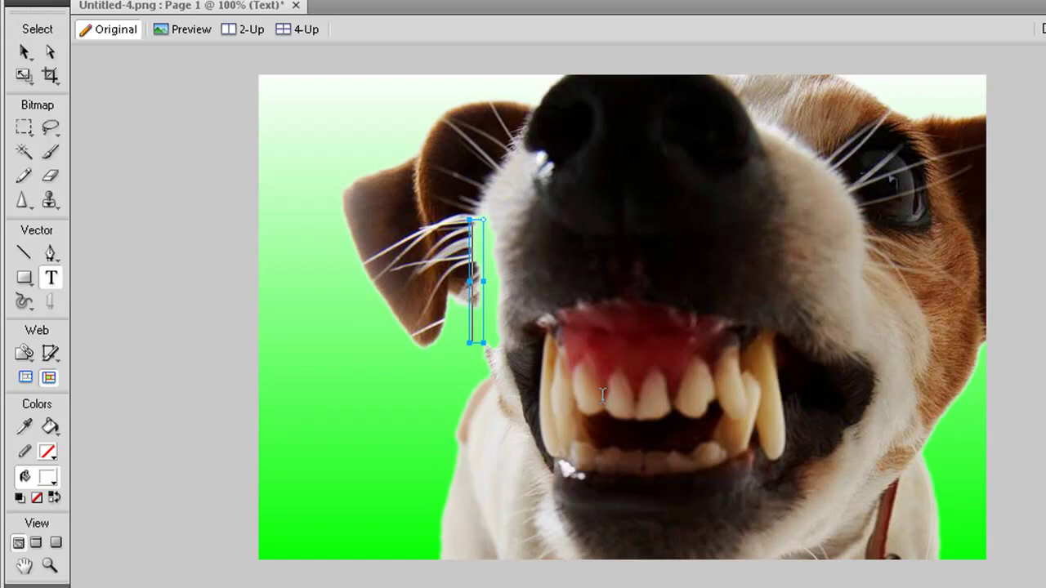
{"action": "type", "text": "BAD "}
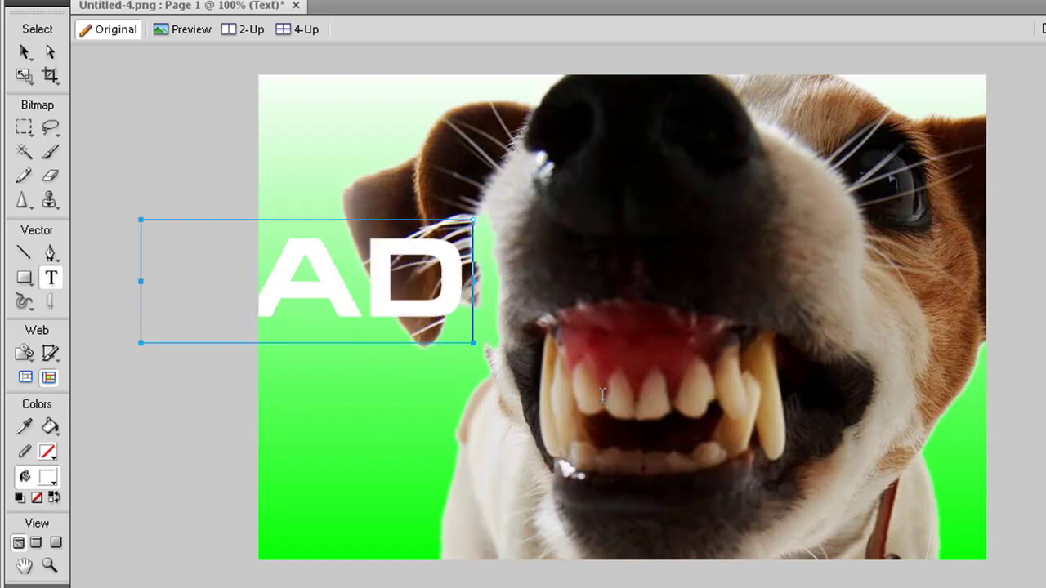
{"action": "type", "text": "DOG"}
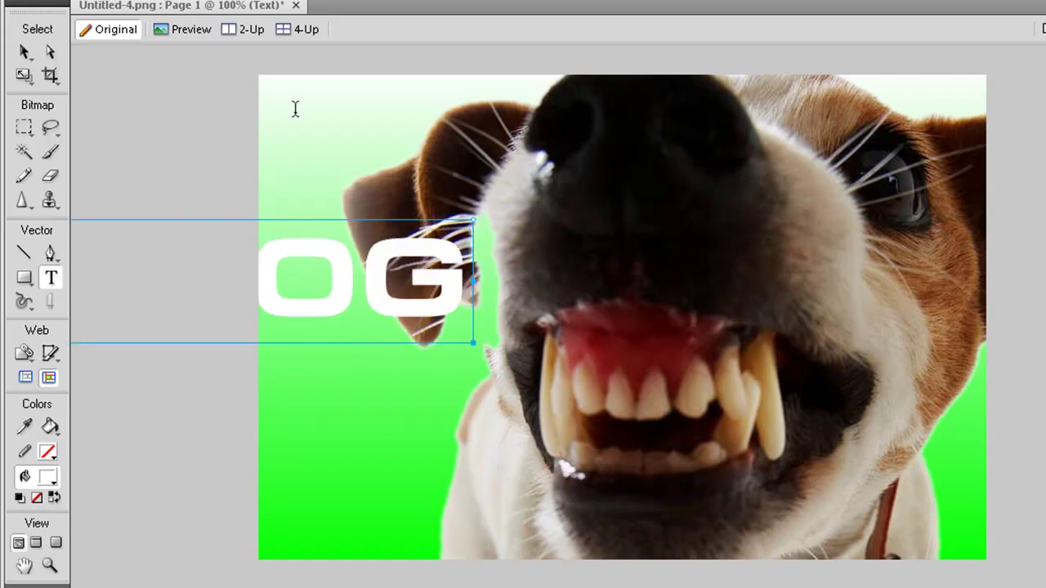
- Move the BAD DOG title to the canvas centre across the dog's face
{"action": "left_click", "coordinate": [24, 52]}
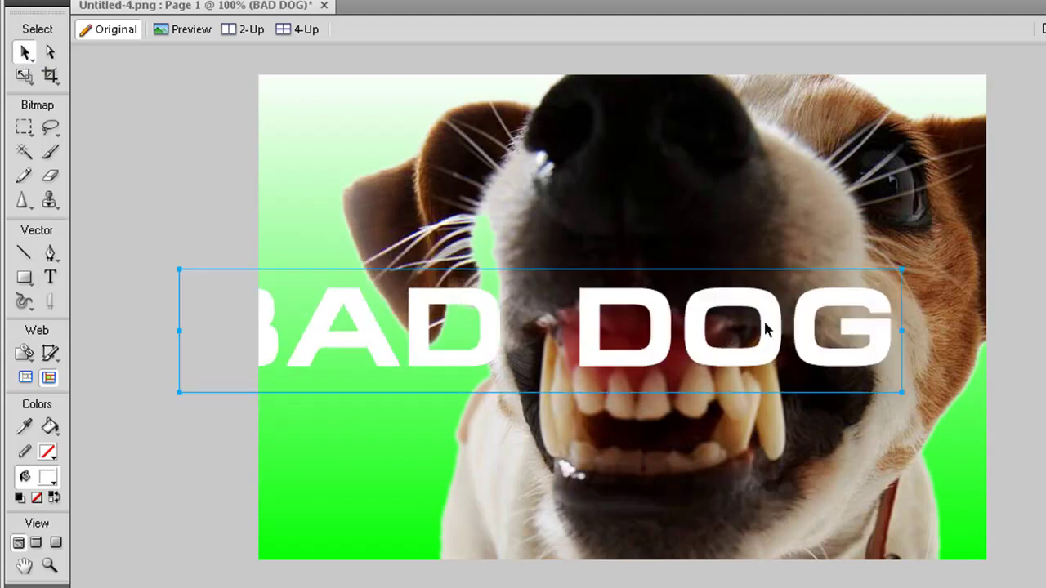
{"action": "left_click_drag", "start_coordinate": [766, 329], "coordinate": [810, 335]}
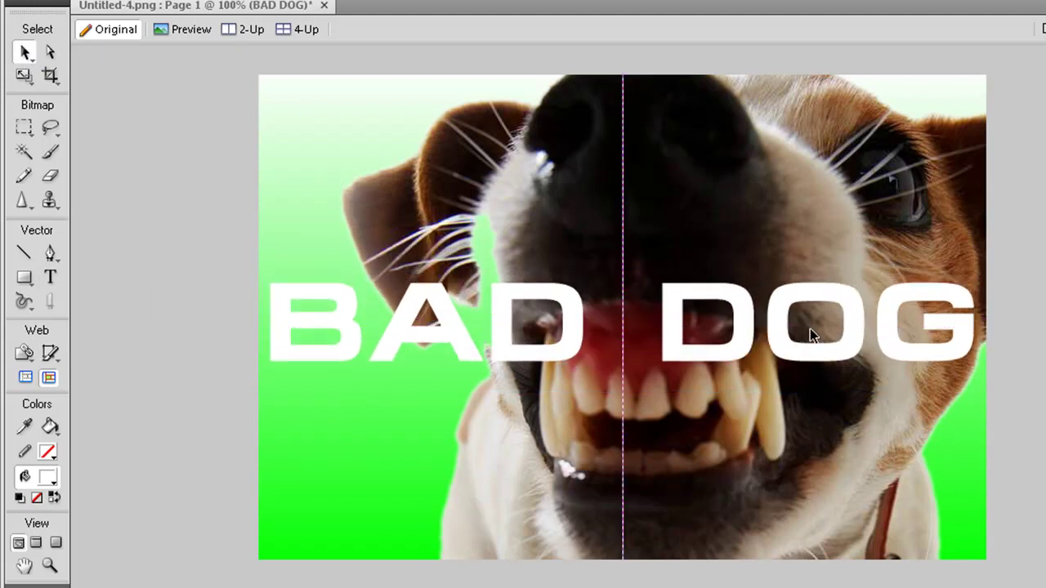
{"action": "left_click_drag", "start_coordinate": [810, 329], "coordinate": [809, 322]}
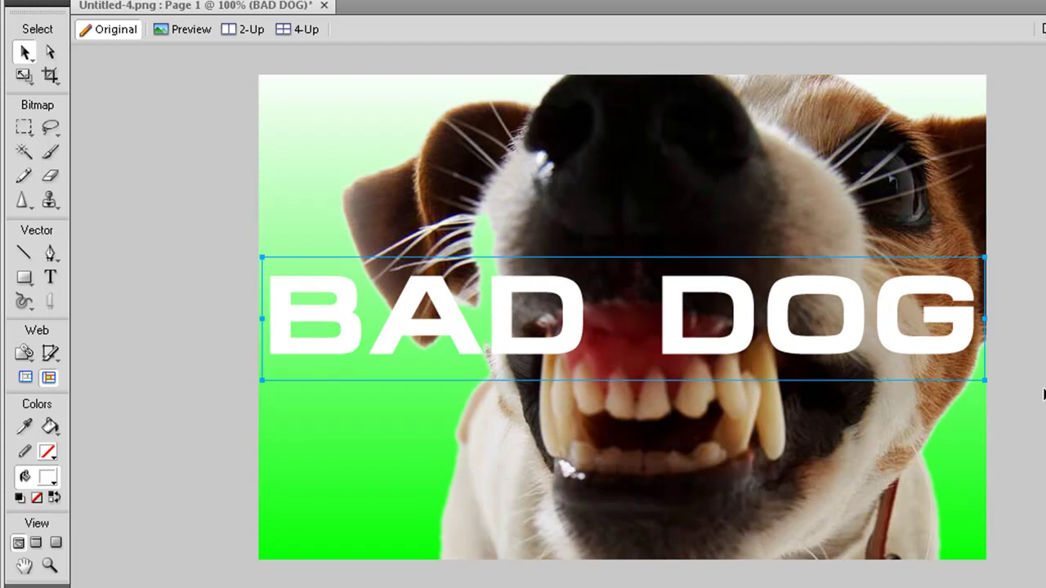
{"action": "left_click", "coordinate": [1043, 395]}
{"action": "left_click", "coordinate": [1036, 402]}
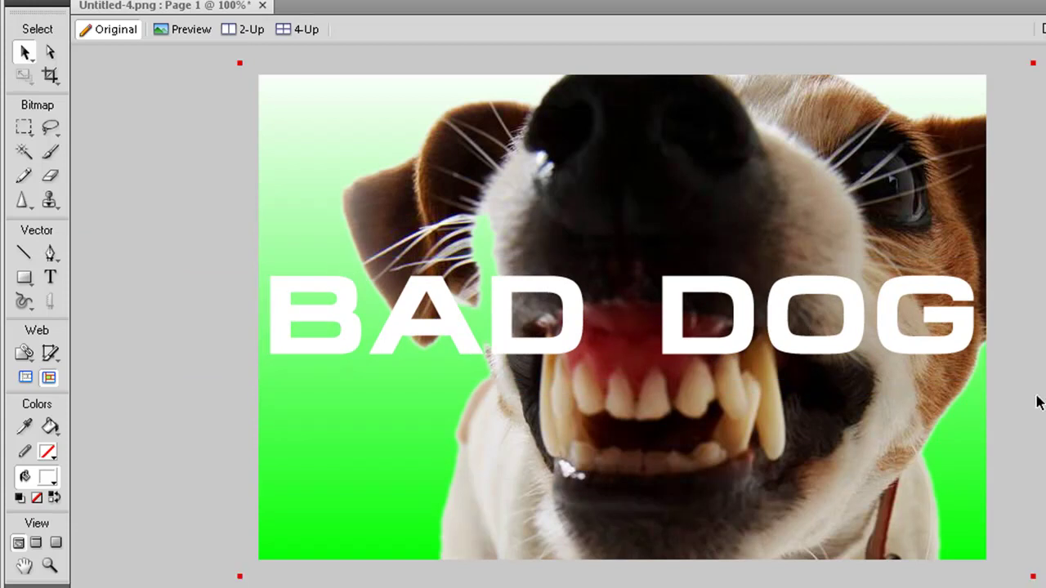